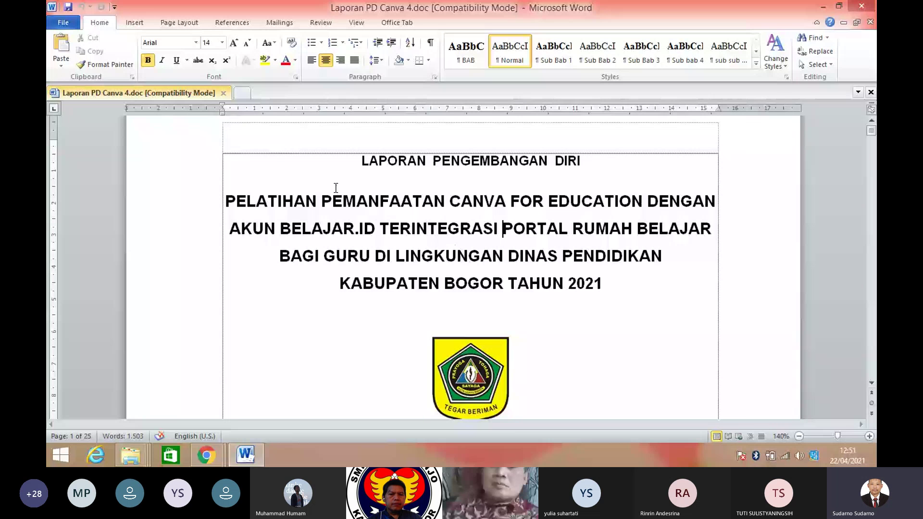
Review the report's cover page, from the training title and logo to the author block and school details.
scroll(335, 187, up, 2)
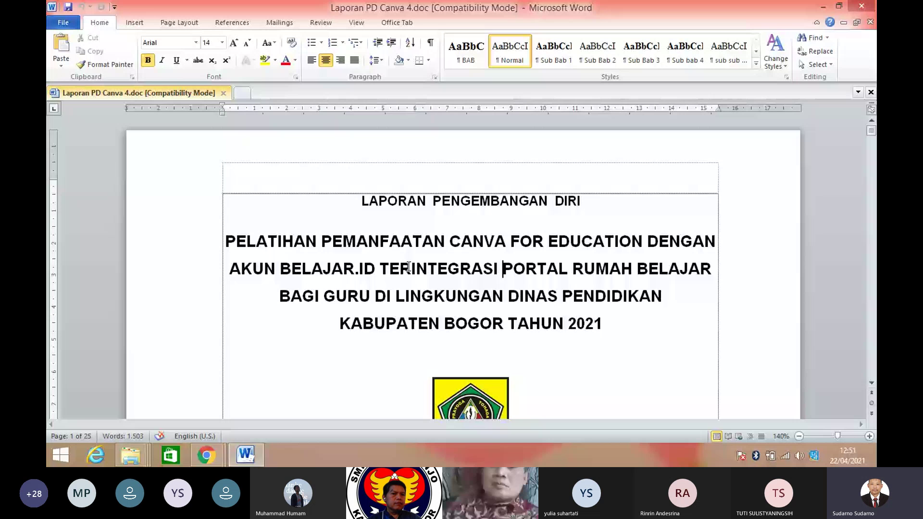
scroll(427, 267, down, 1)
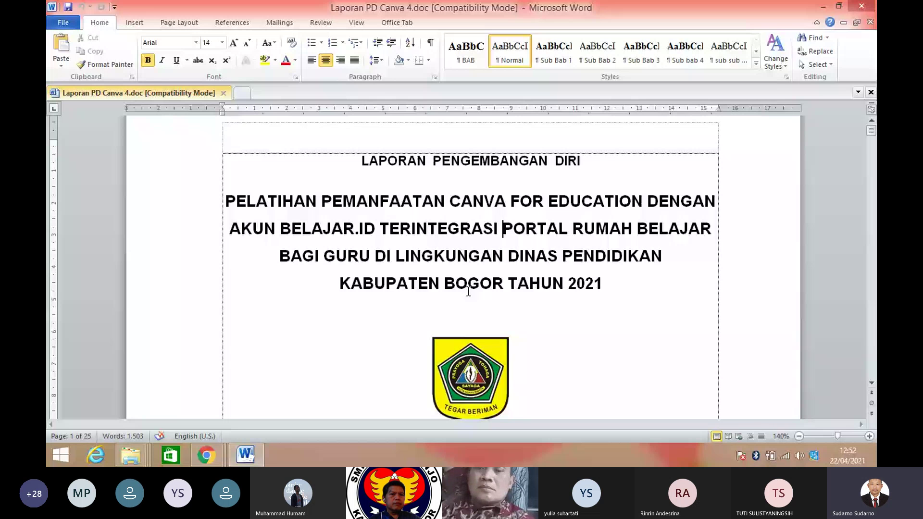
scroll(468, 292, down, 5)
click(487, 188)
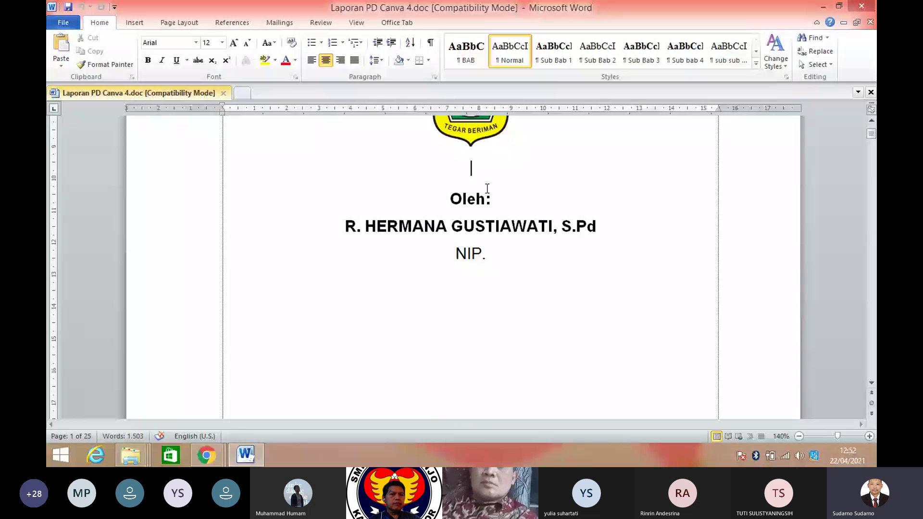
key(Up)
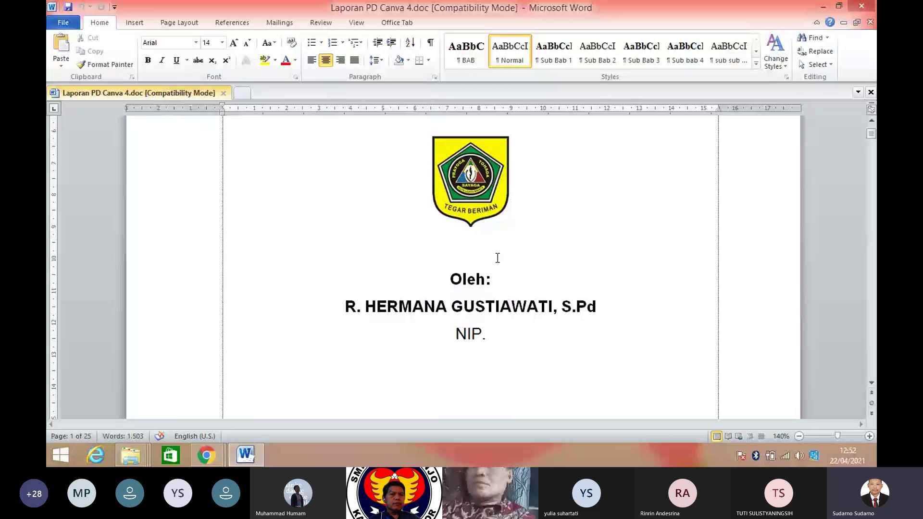
scroll(456, 284, up, 3)
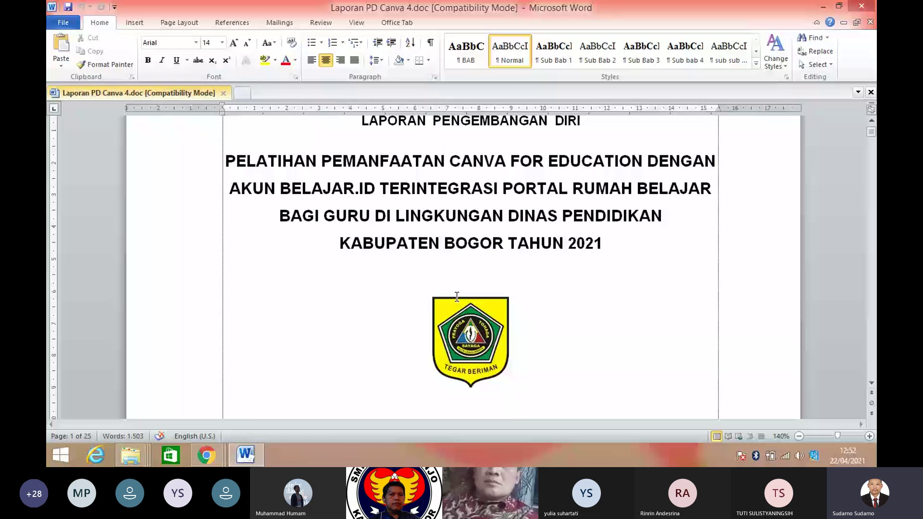
scroll(471, 298, down, 10)
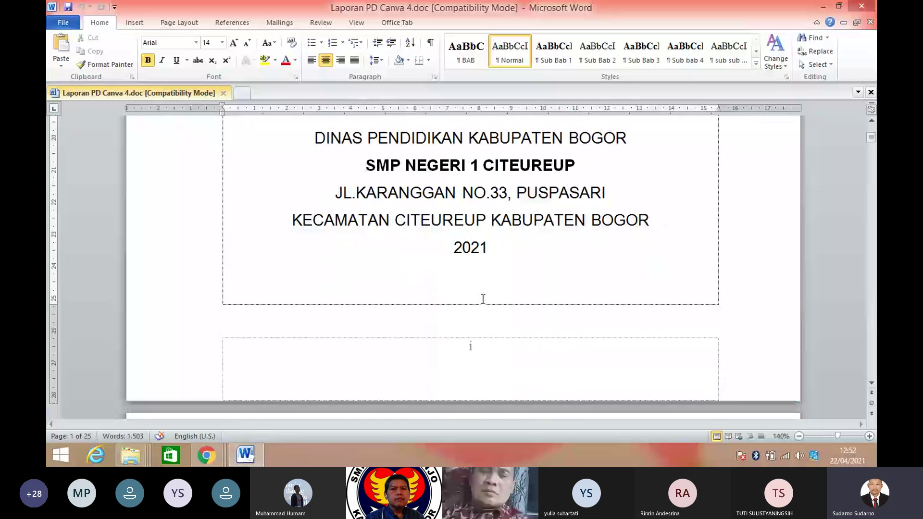
Examine the PENGESAHAN page's table of training details and the approval place and date beneath it.
scroll(482, 299, down, 5)
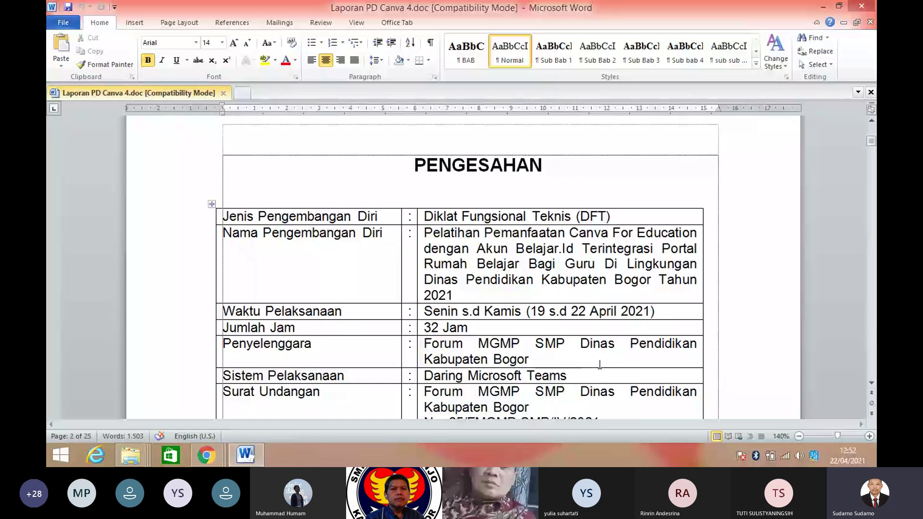
click(800, 439)
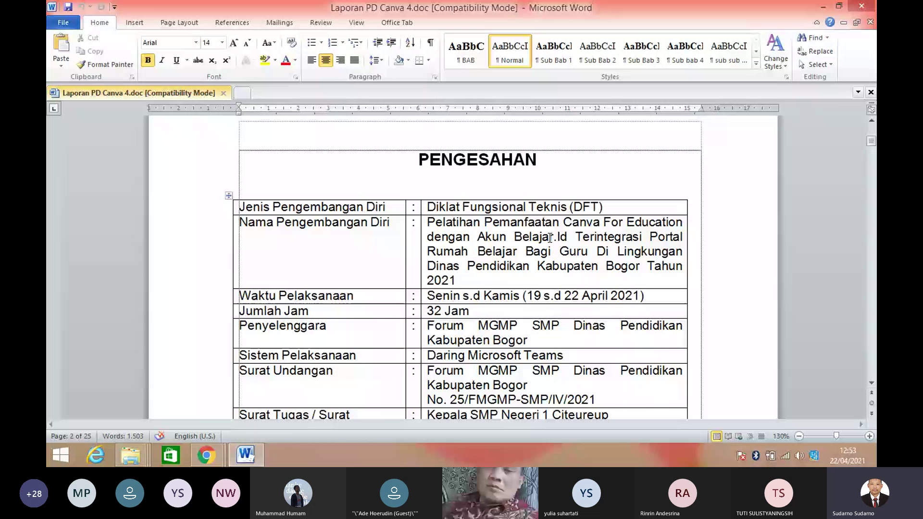
scroll(381, 282, down, 1)
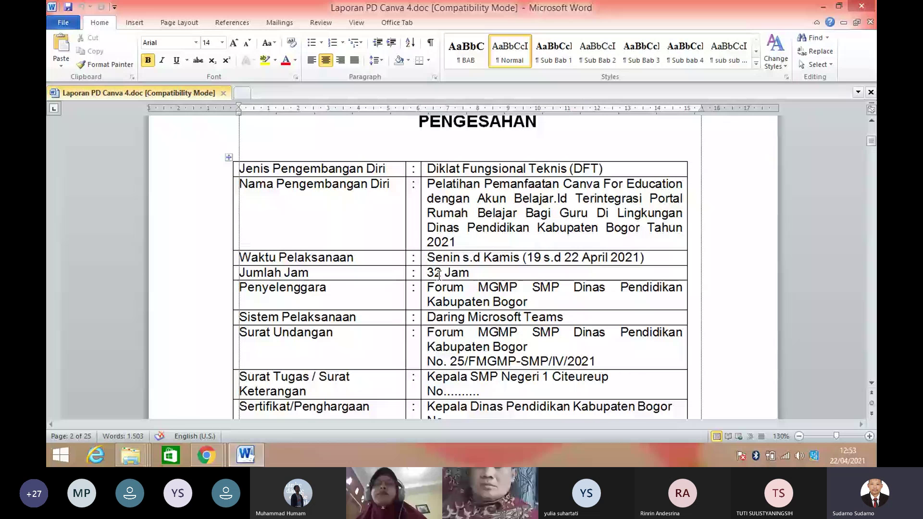
scroll(439, 275, down, 3)
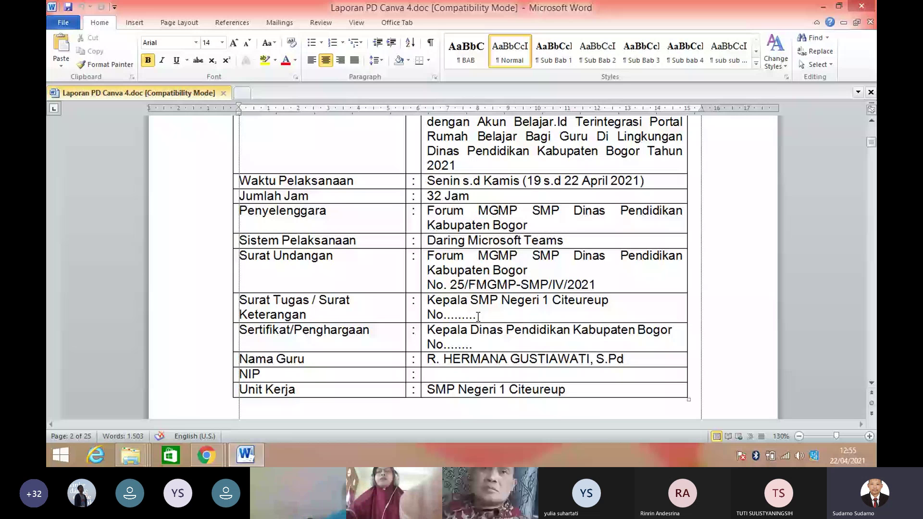
scroll(480, 316, down, 1)
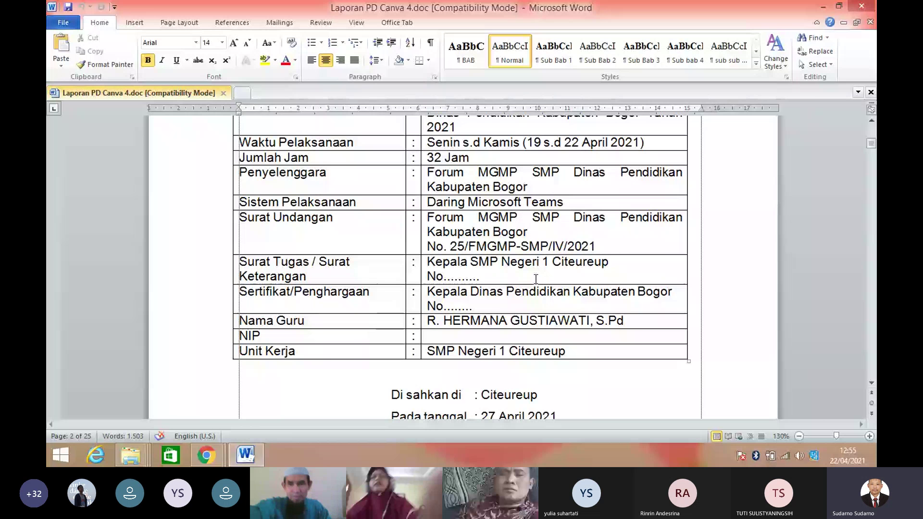
scroll(283, 226, down, 1)
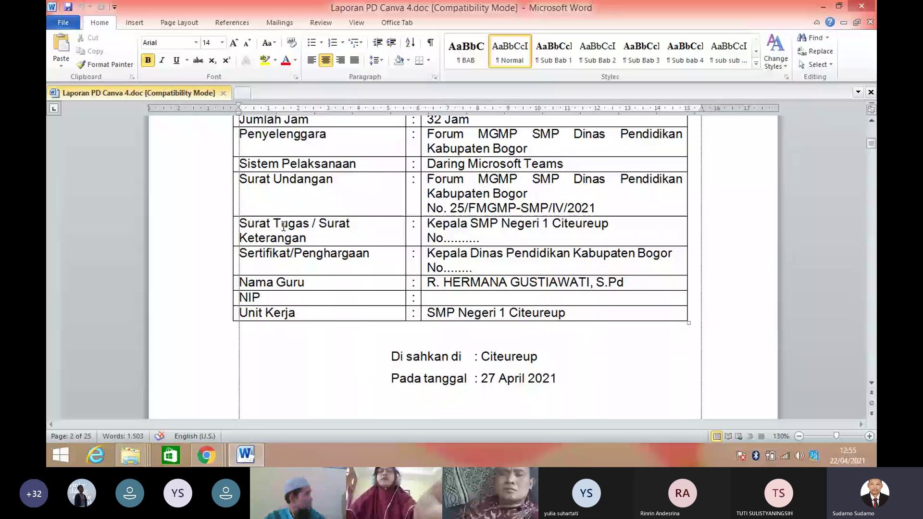
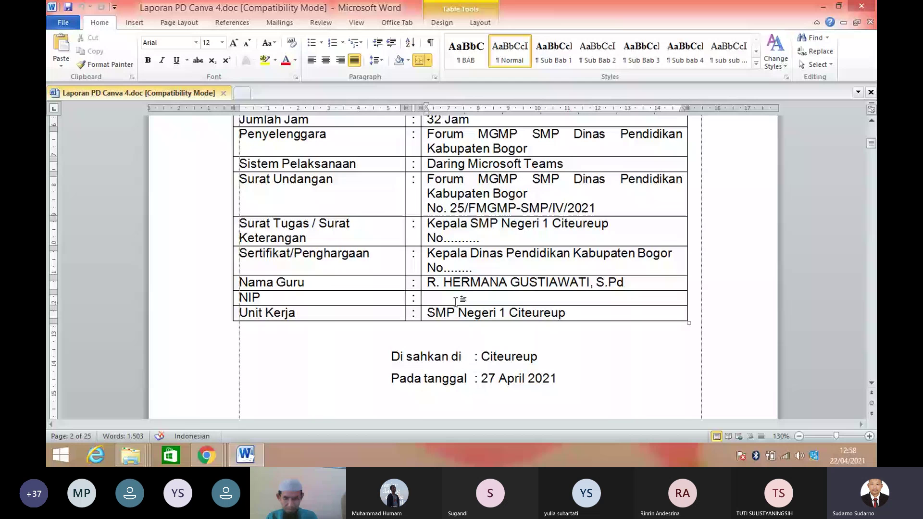
click(379, 336)
scroll(378, 282, up, 3)
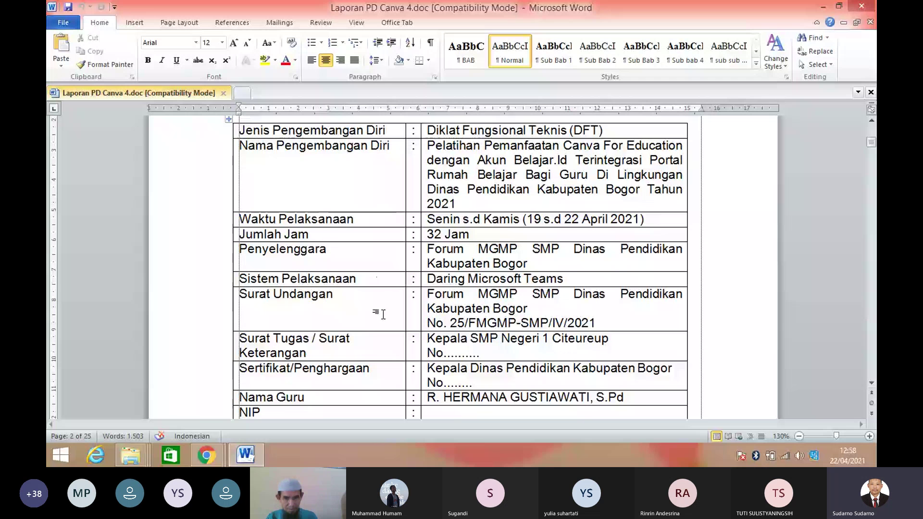
scroll(457, 295, down, 3)
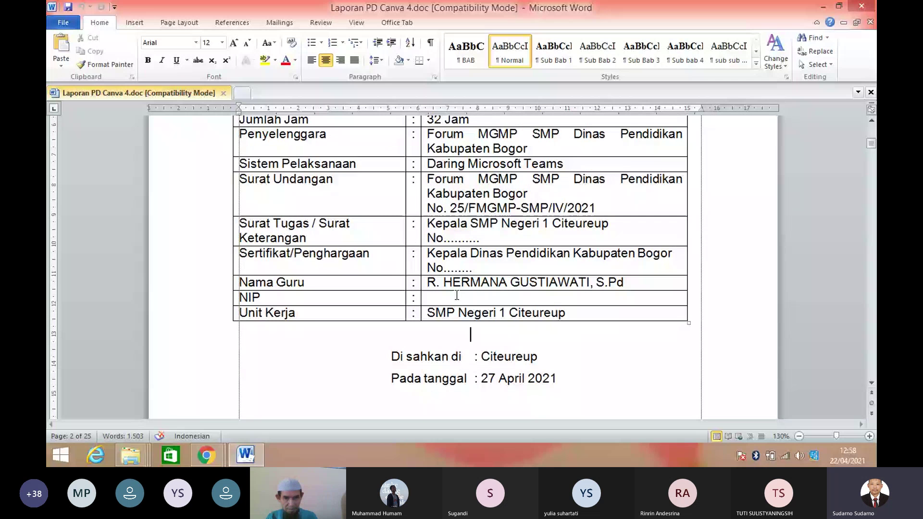
Read the KATA PENGANTAR page, including the acknowledgement list, closing paragraph and signature block.
scroll(456, 295, down, 10)
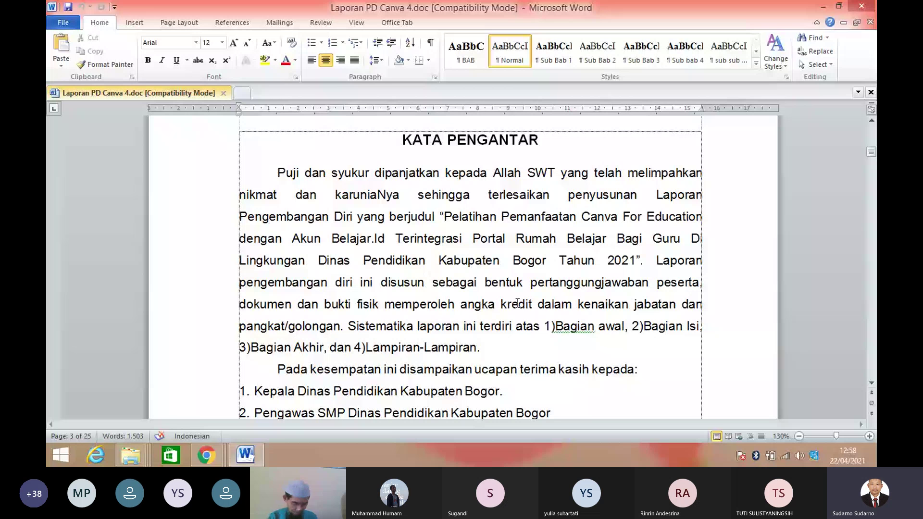
scroll(636, 219, down, 3)
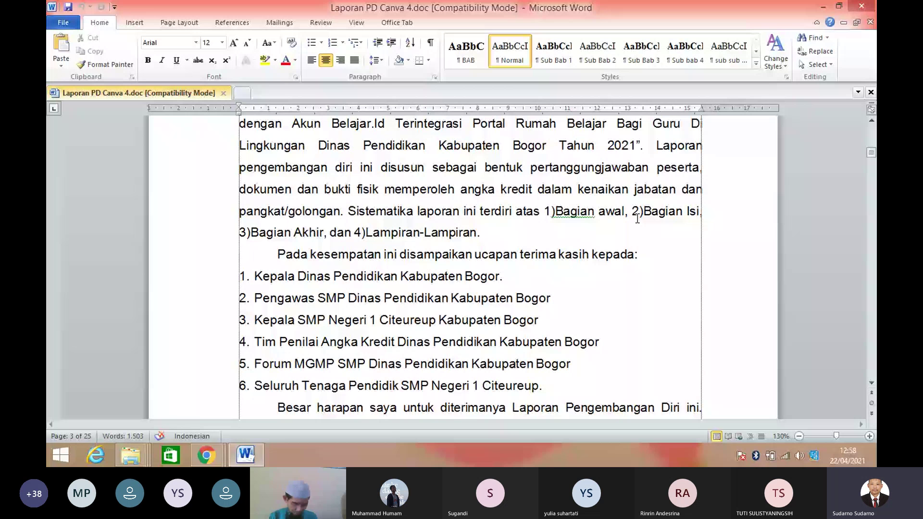
scroll(496, 168, down, 2)
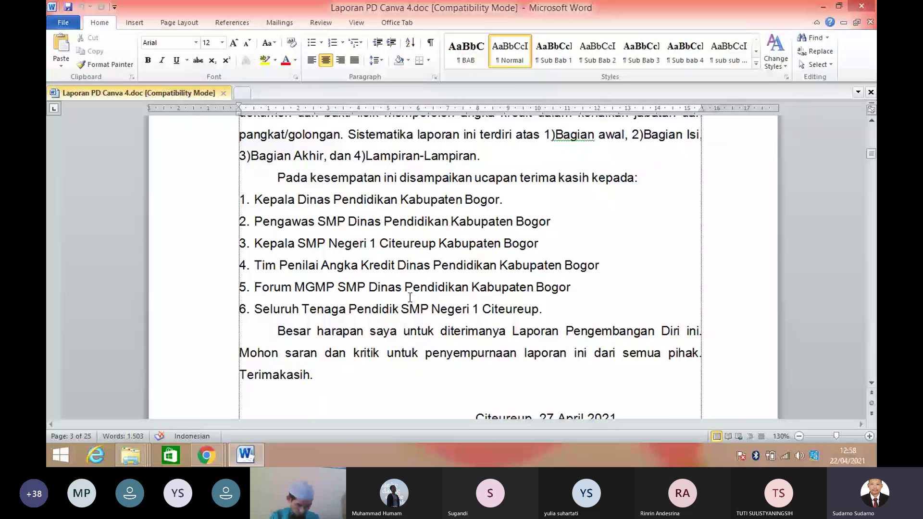
scroll(477, 238, down, 2)
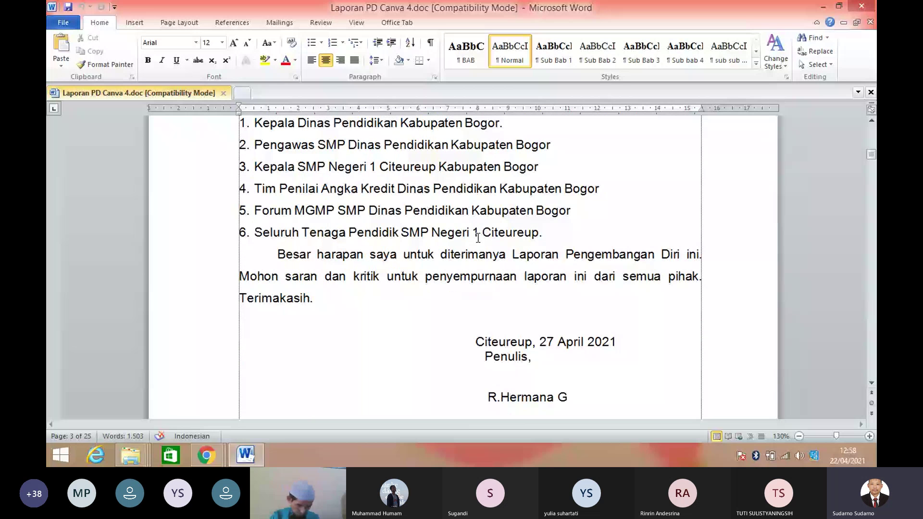
scroll(554, 253, down, 2)
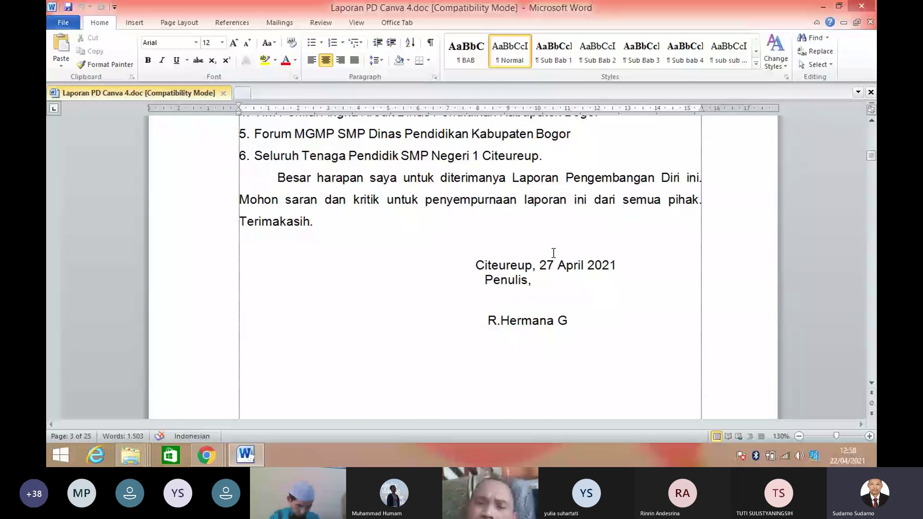
Examine the DAFTAR ISI page's entries for Bagian Awal, Bagian Isi and Bagian Akhir, plus the Lampiran-Lampiran list.
scroll(489, 281, down, 6)
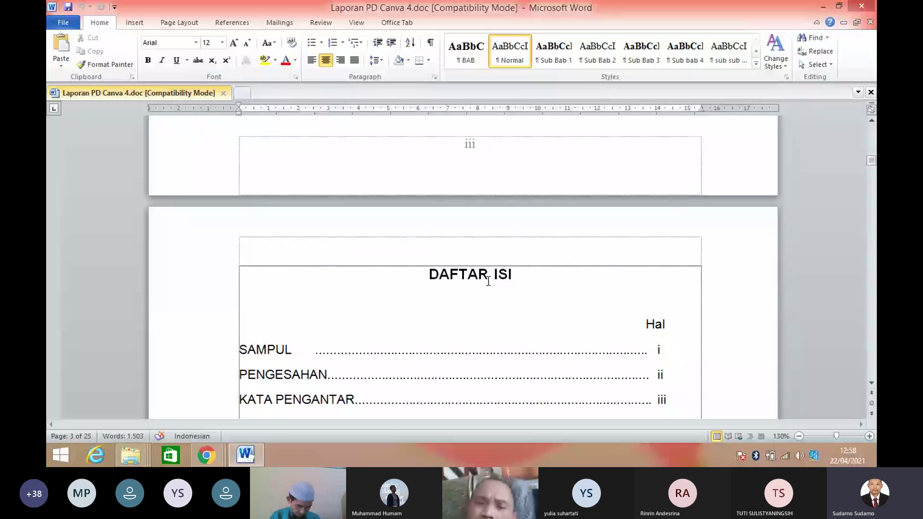
scroll(406, 250, down, 2)
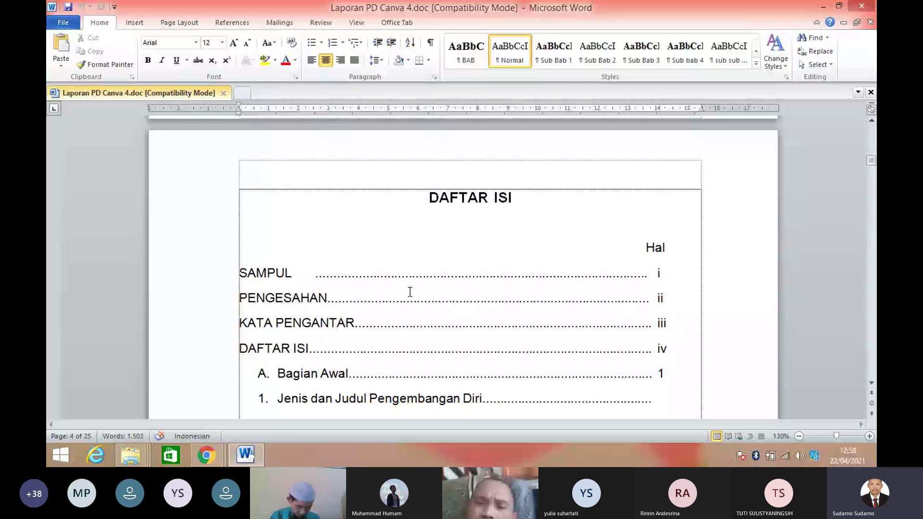
scroll(410, 292, down, 4)
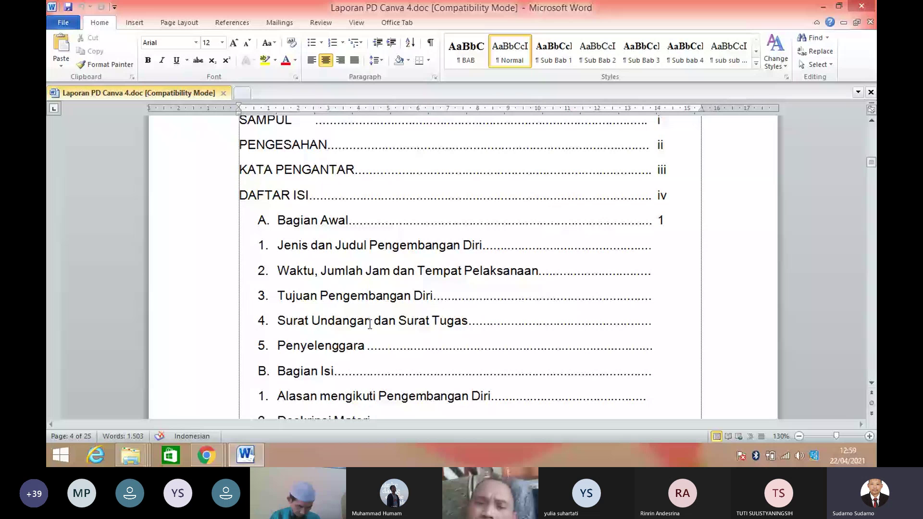
scroll(316, 341, down, 2)
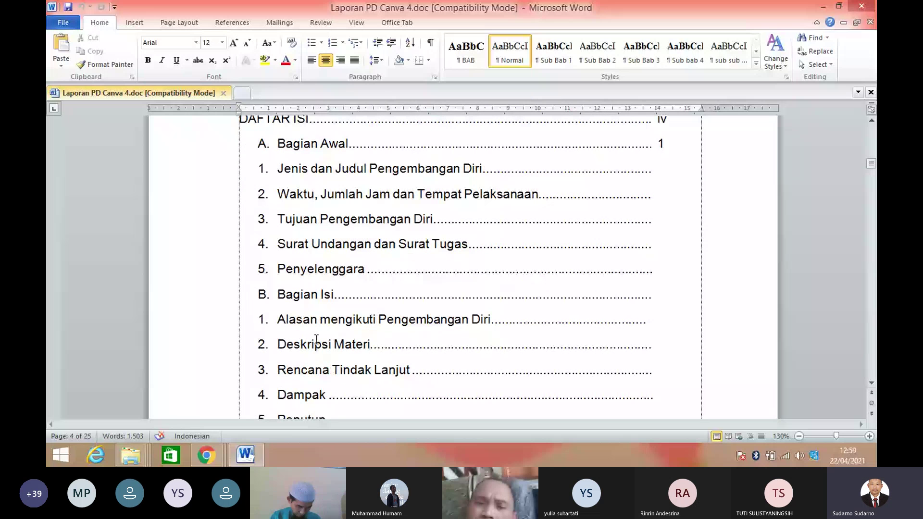
scroll(316, 341, down, 1)
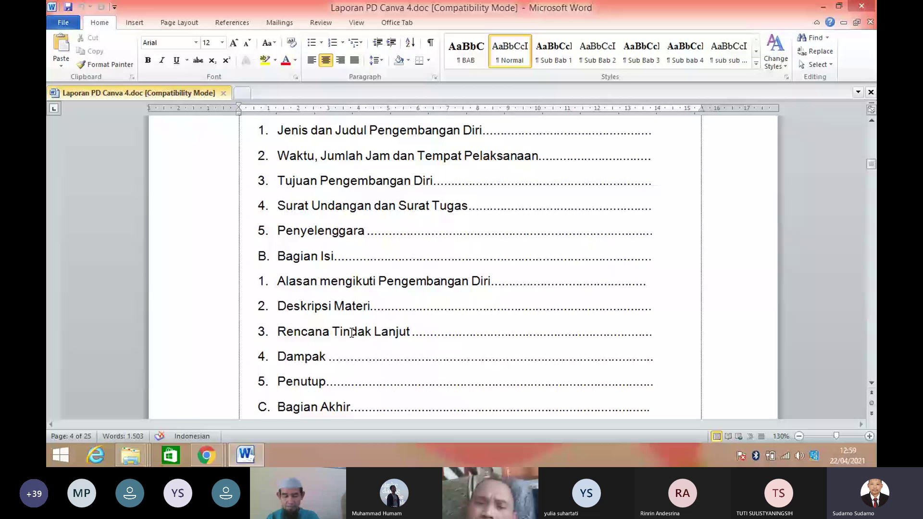
scroll(330, 325, down, 1)
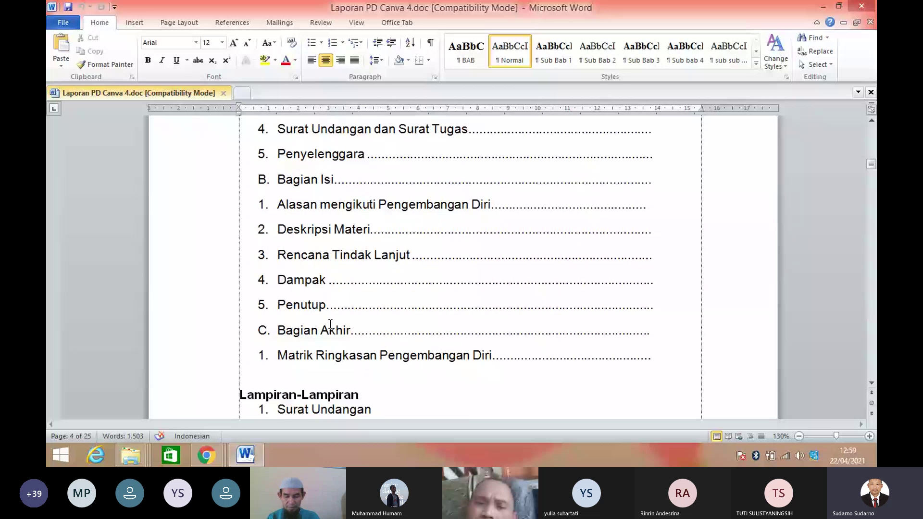
scroll(489, 326, down, 2)
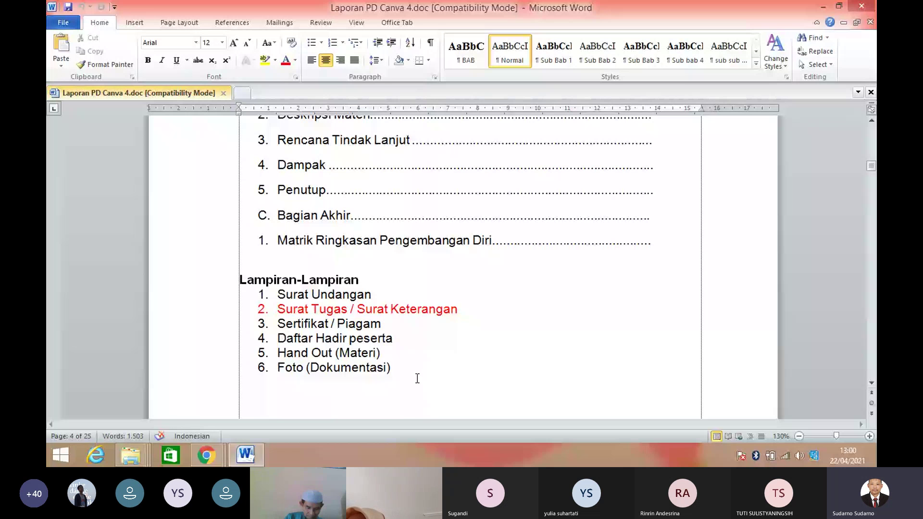
click(321, 262)
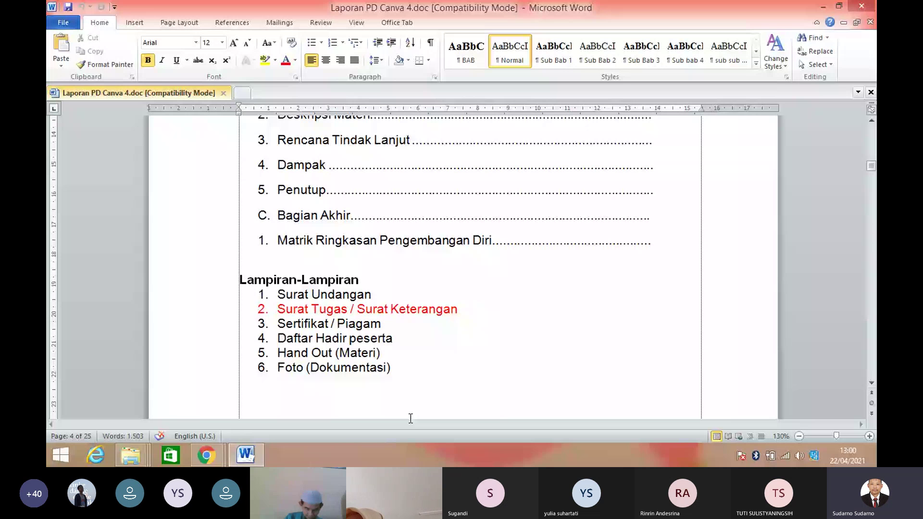
Read the BAGIAN AWAL page from section A on type and title through the objectives in section C.
scroll(413, 394, down, 6)
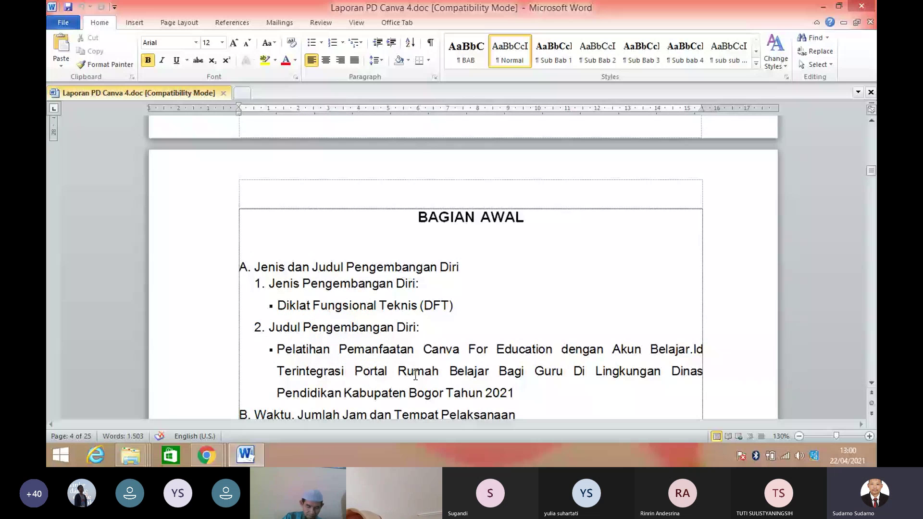
scroll(436, 276, down, 1)
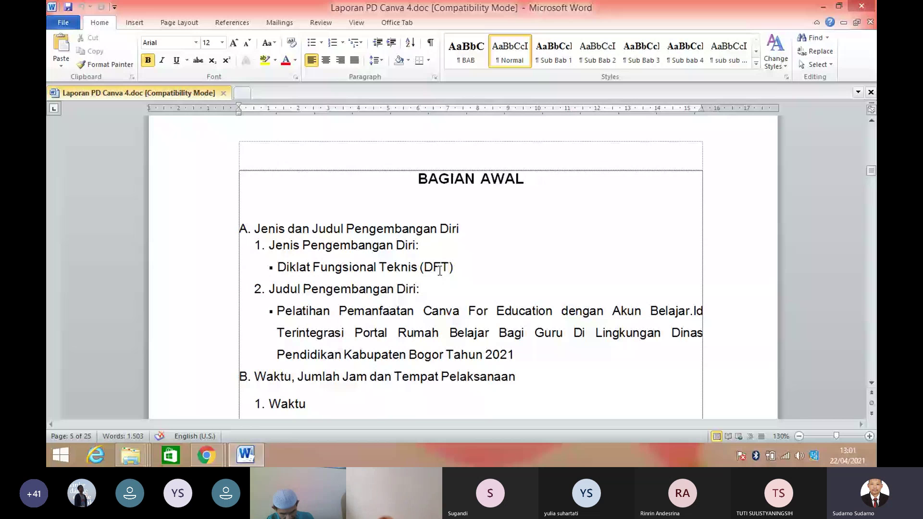
scroll(358, 293, down, 1)
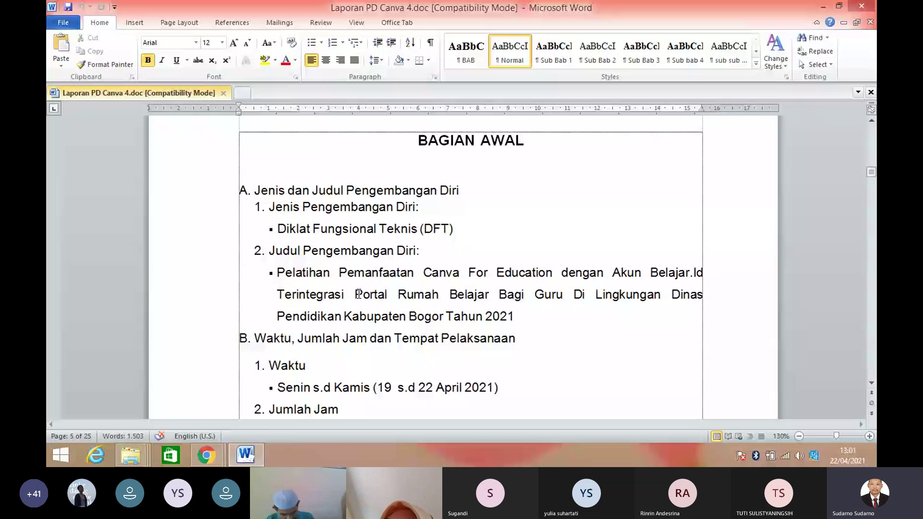
scroll(328, 267, down, 2)
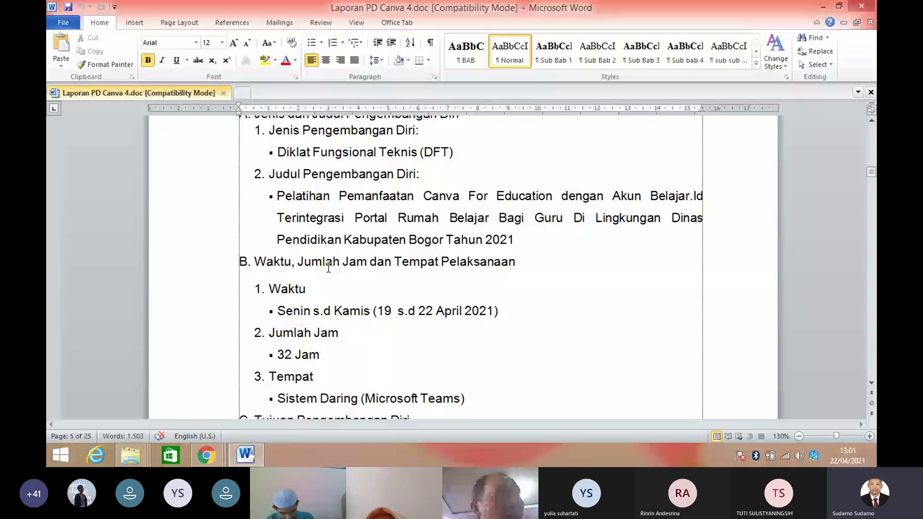
scroll(431, 278, down, 1)
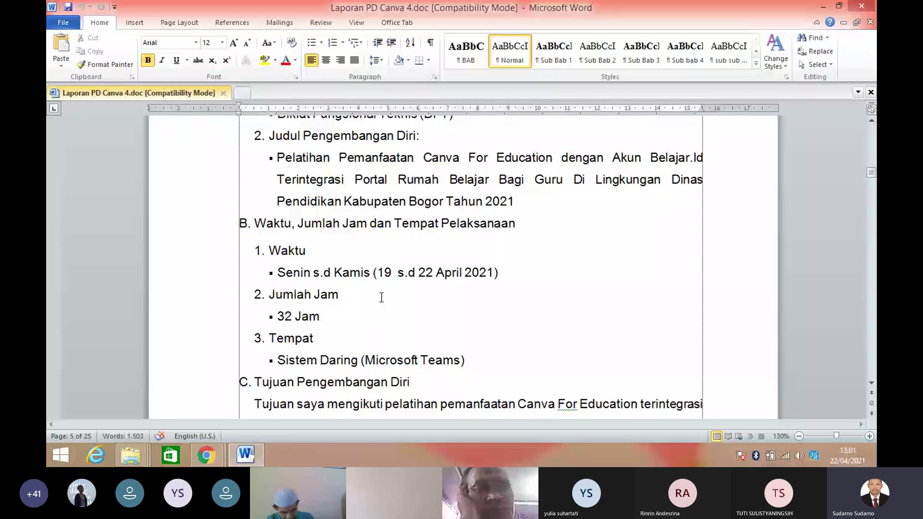
scroll(381, 297, down, 3)
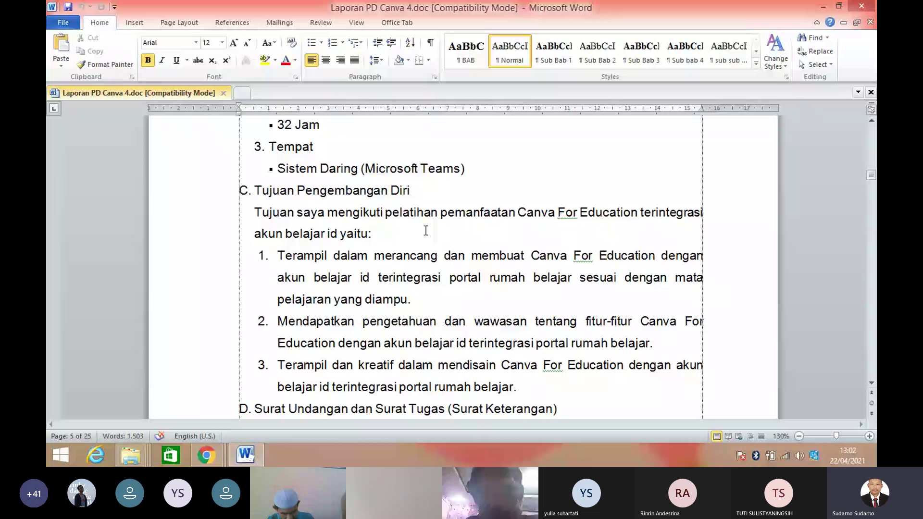
scroll(426, 231, down, 1)
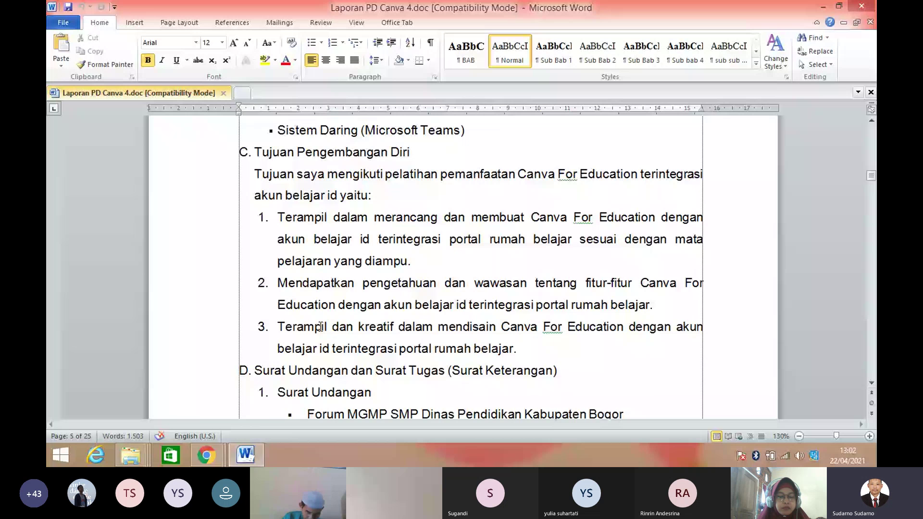
Read section D on the invitation and assignment letters and the organiser entry in section E of BAGIAN AWAL.
scroll(336, 322, down, 1)
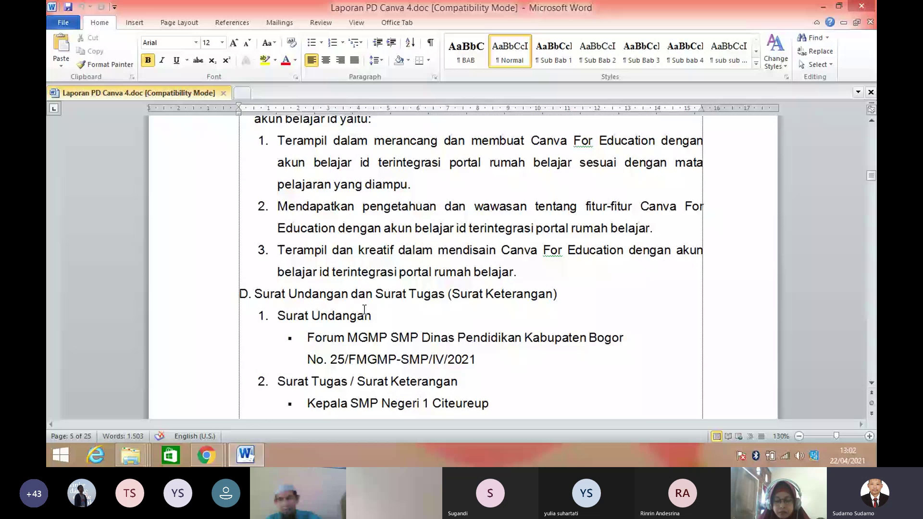
scroll(364, 310, down, 3)
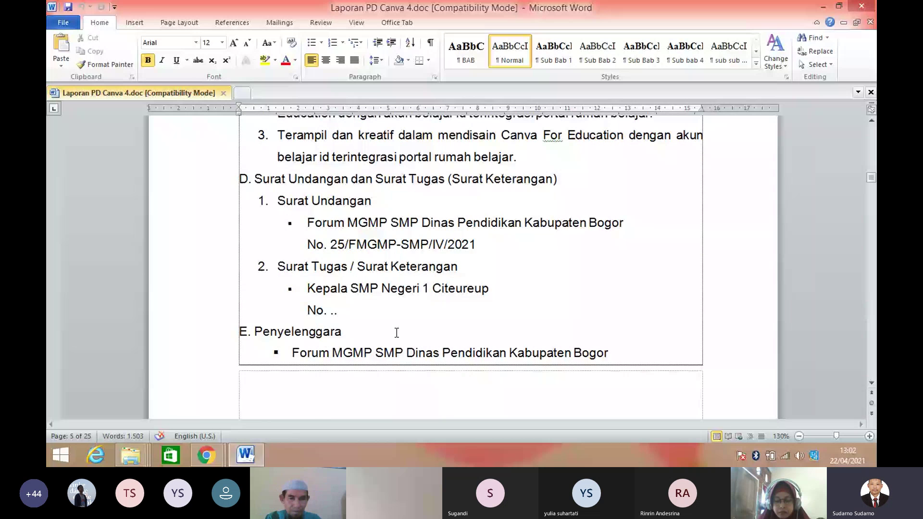
click(378, 311)
Read section A of the BAGIAN ISI page, covering the reasons for joining the self-development training.
scroll(364, 292, down, 5)
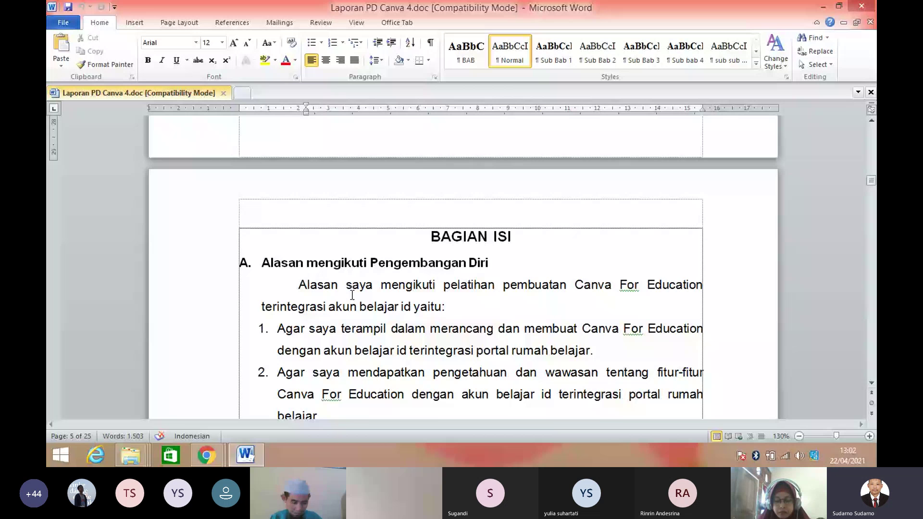
scroll(374, 288, down, 1)
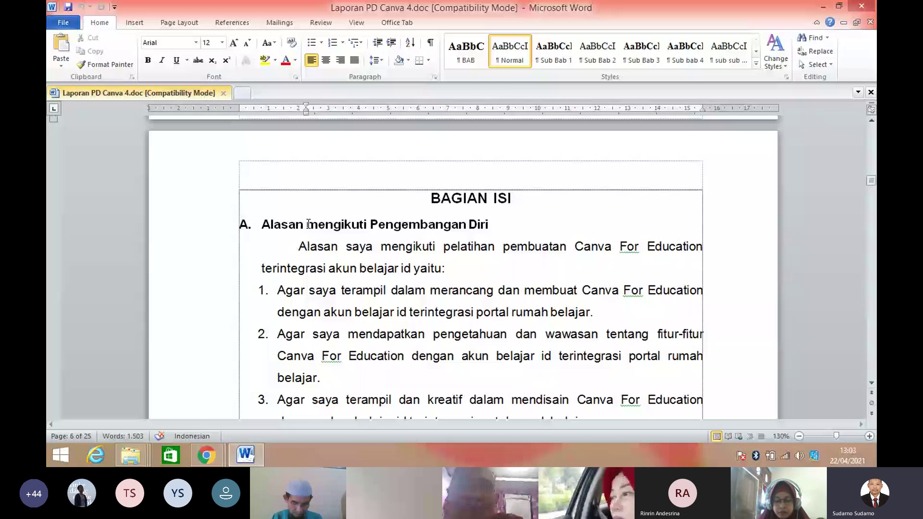
scroll(356, 179, down, 3)
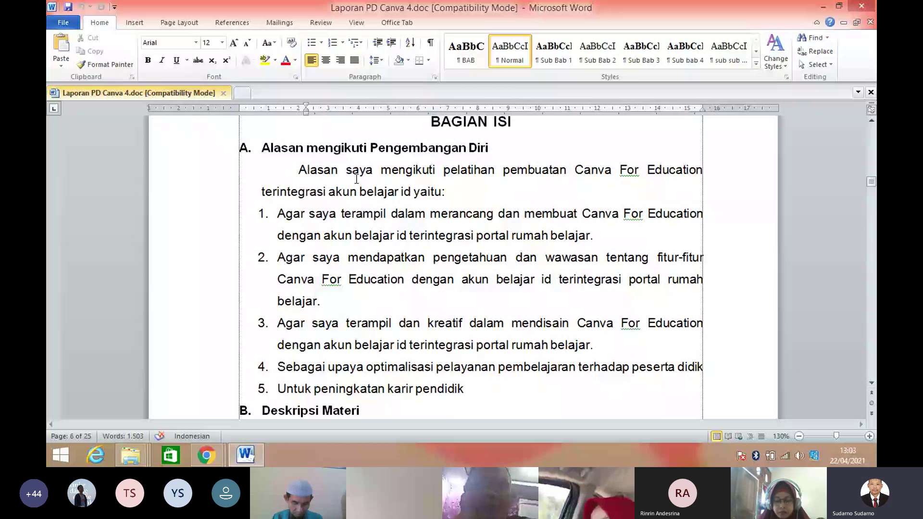
scroll(356, 178, down, 2)
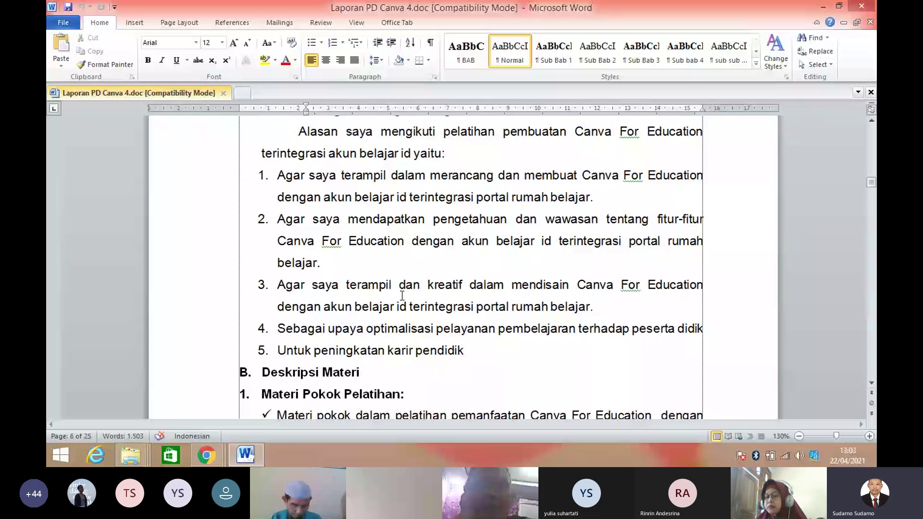
Examine section B, Deskripsi Materi, including the main training topics listed for Pertemuan I through IV.
scroll(401, 295, down, 2)
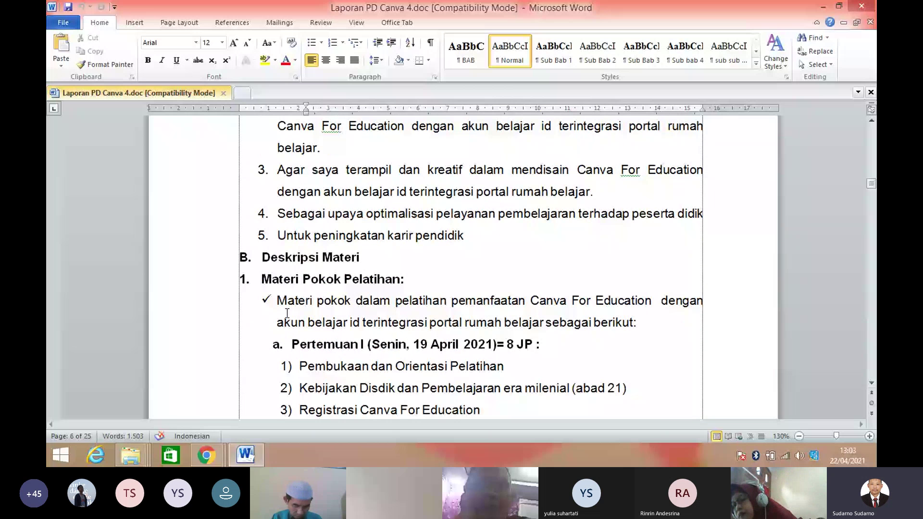
scroll(342, 173, down, 1)
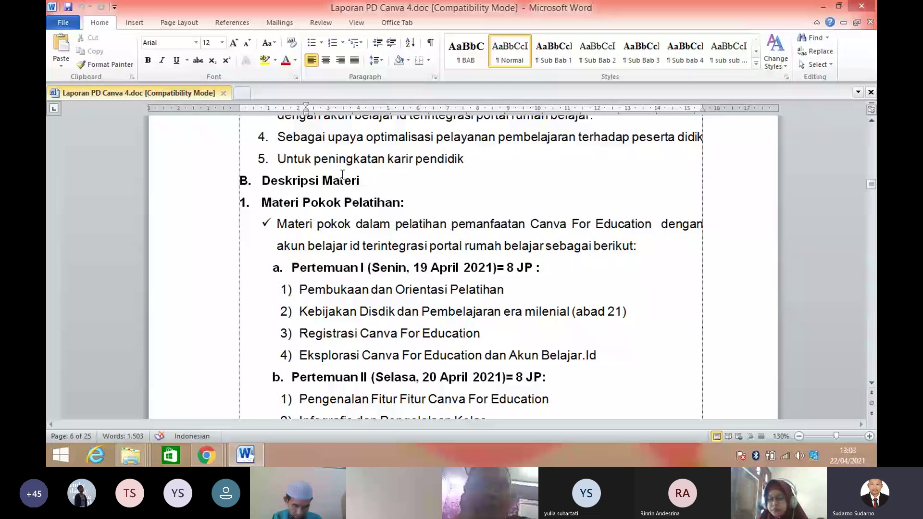
scroll(381, 227, down, 5)
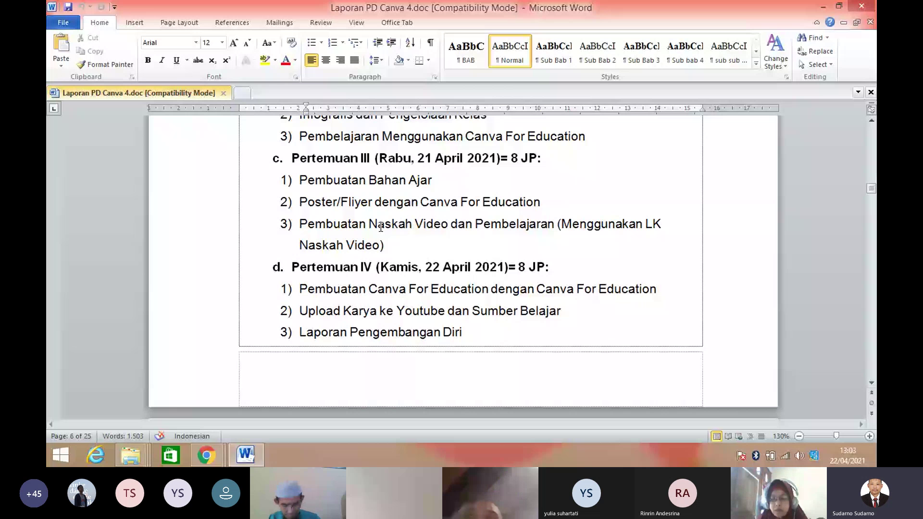
scroll(381, 227, up, 5)
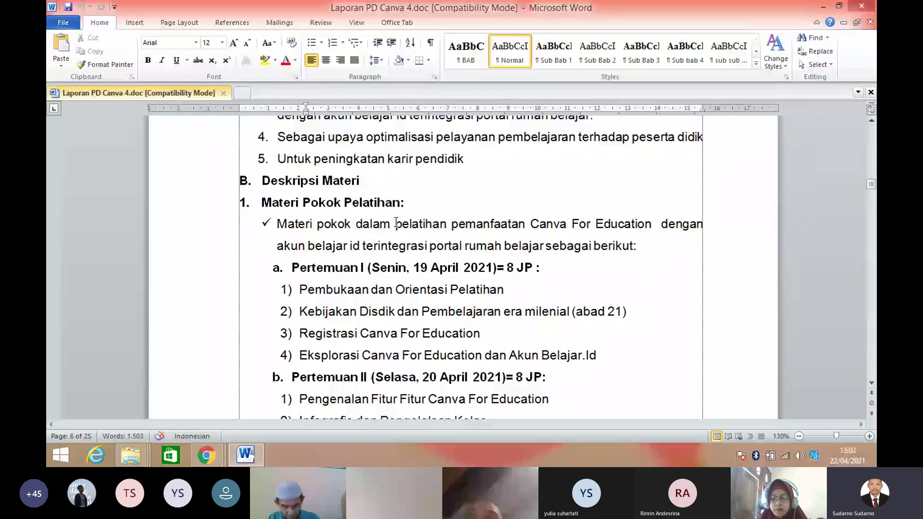